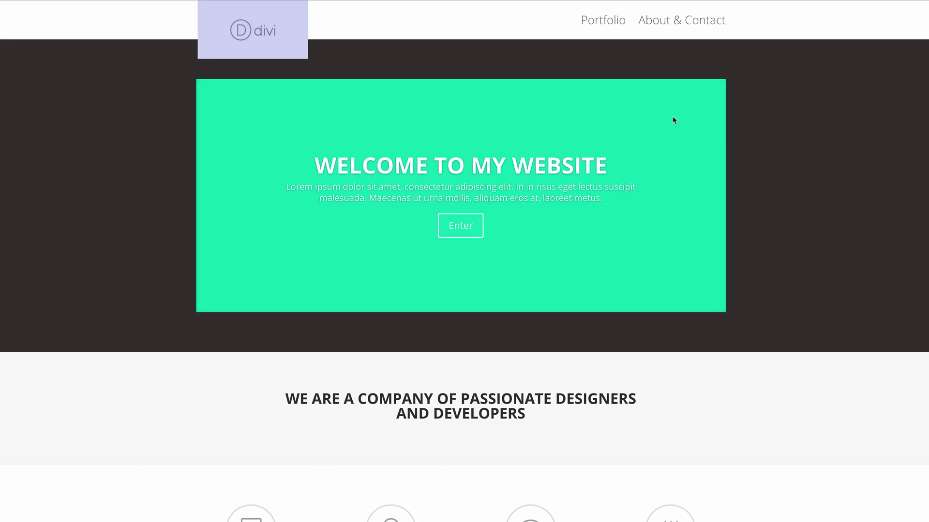
# - Look over the Portfolio page, then open Divi Theme Options from the dashboard
pyautogui.click(620, 24)
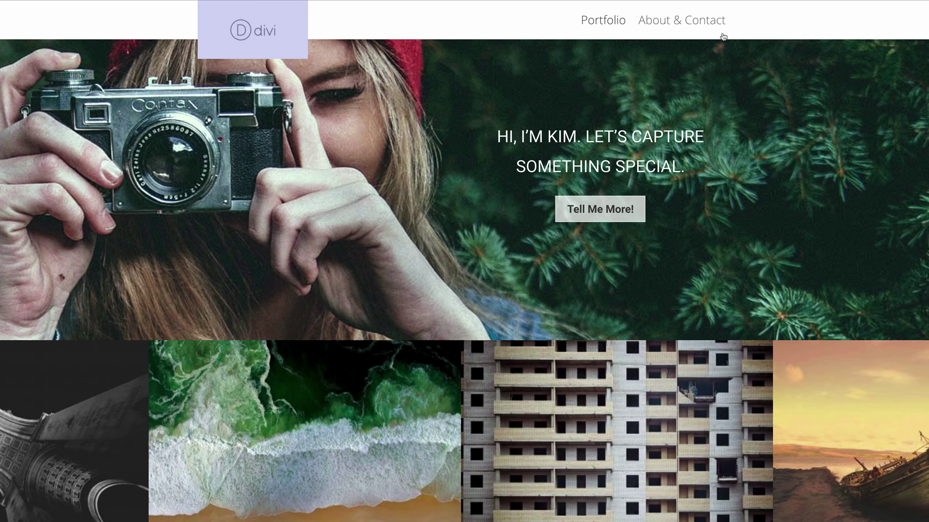
pyautogui.scroll(-3, 464, 280)
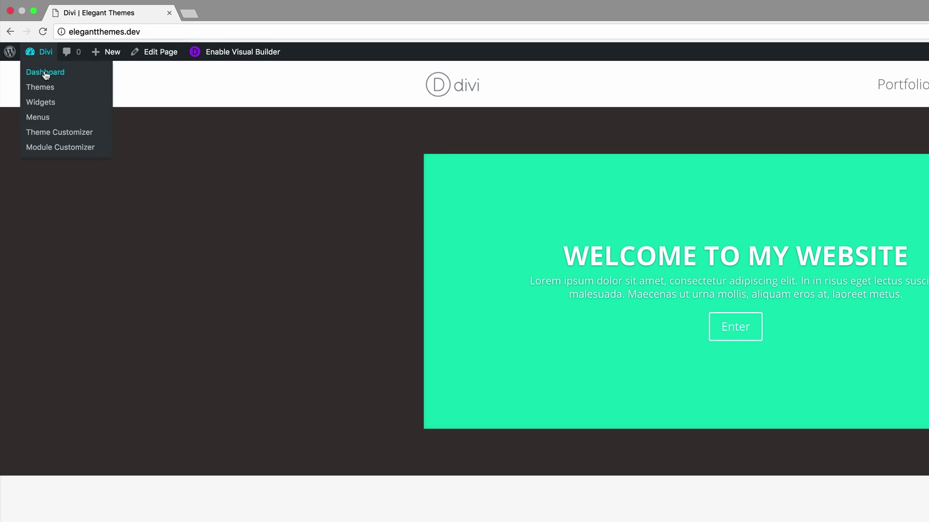
pyautogui.click(35, 57)
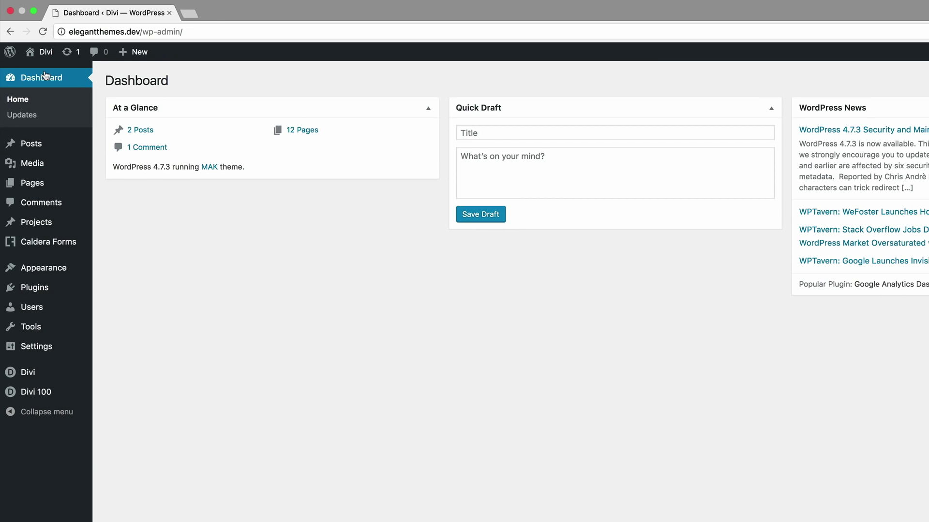
pyautogui.moveTo(62, 371)
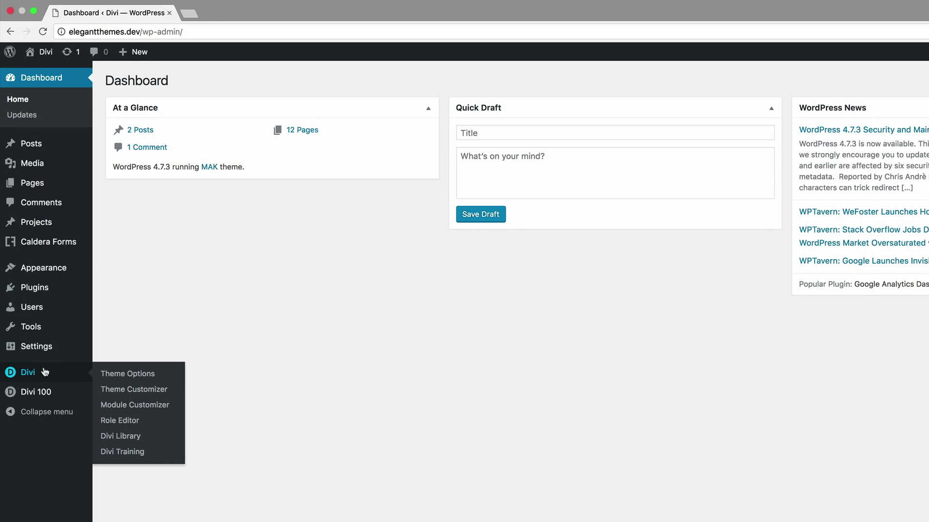
pyautogui.click(135, 377)
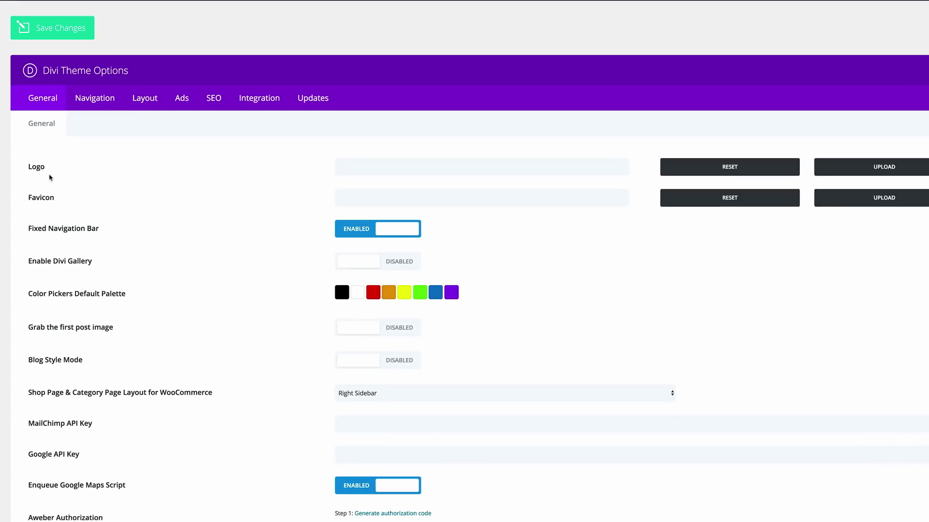
# - Upload divi-logo.jpg as a new logo image
pyautogui.click(871, 160)
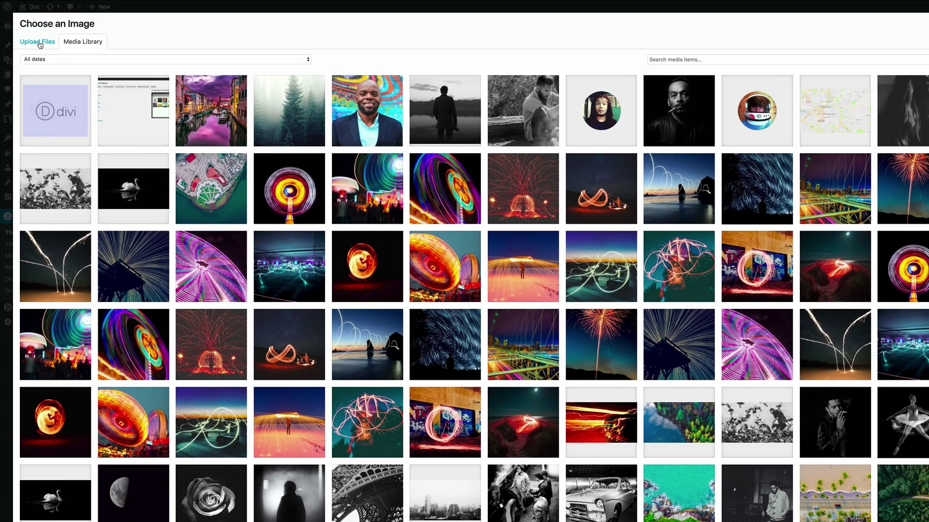
pyautogui.click(40, 44)
pyautogui.click(561, 247)
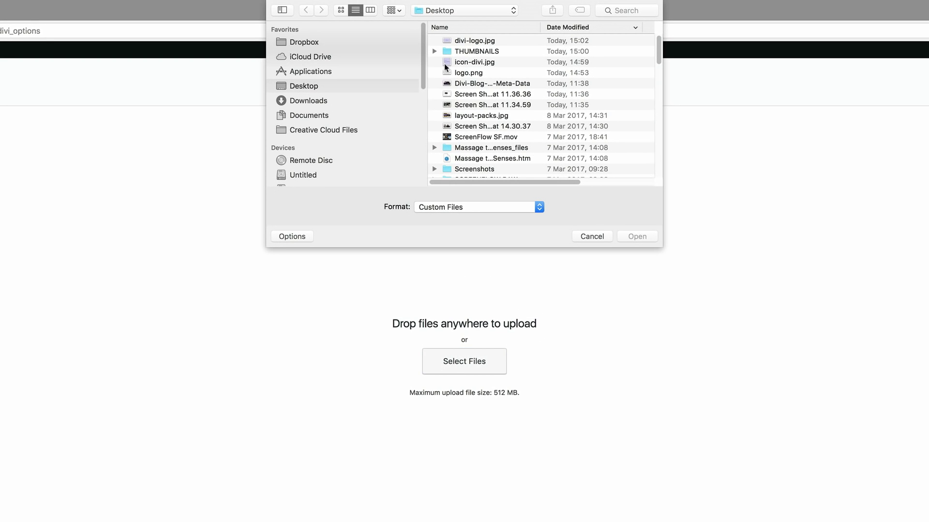
pyautogui.click(486, 43)
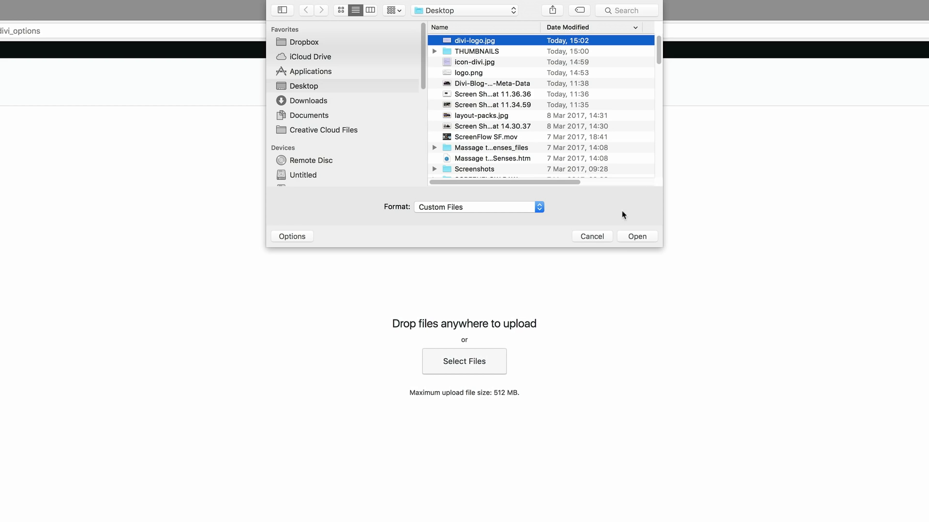
pyautogui.click(635, 236)
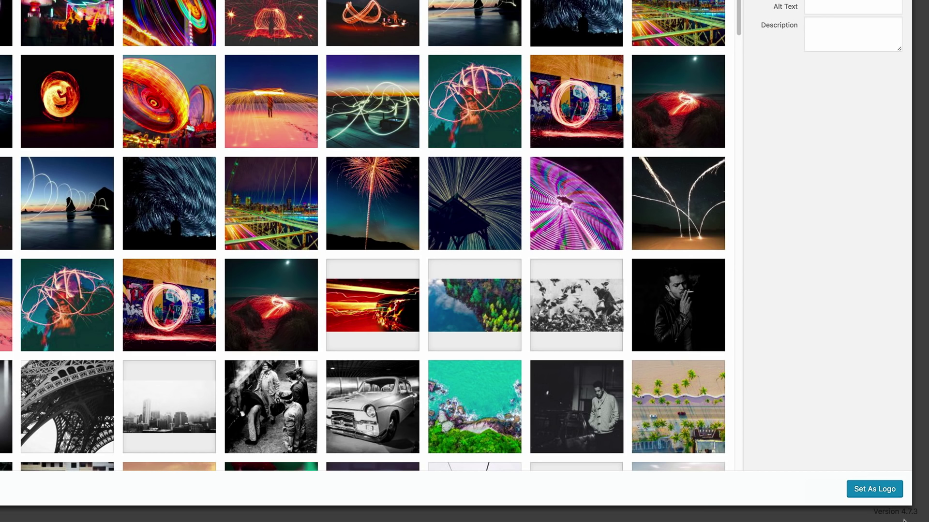
# - Set the uploaded image as the site logo and save the Theme Options
pyautogui.click(876, 490)
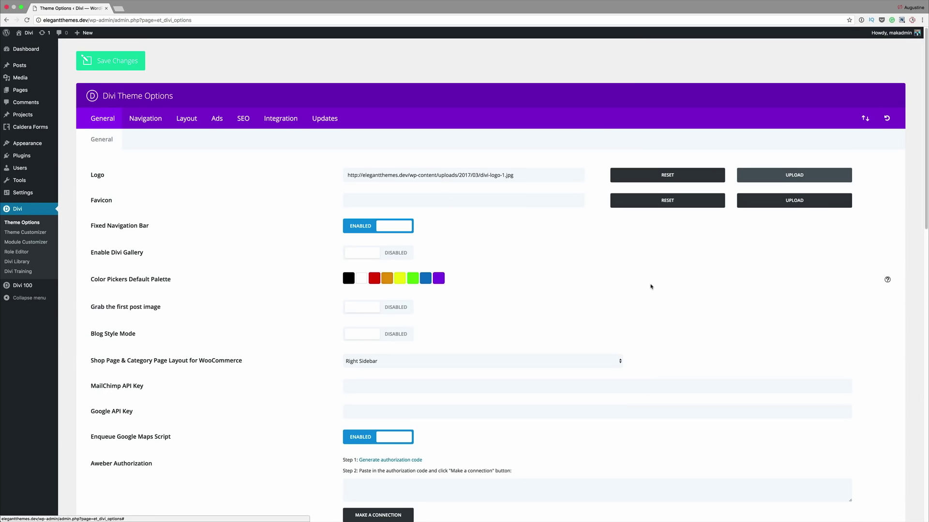
pyautogui.scroll(-10, 650, 285)
pyautogui.scroll(-5, 650, 285)
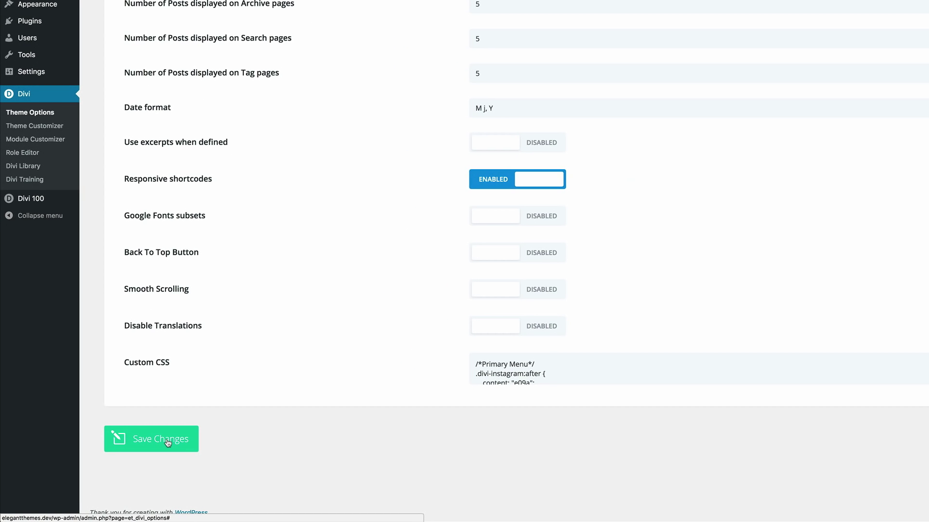
pyautogui.click(168, 443)
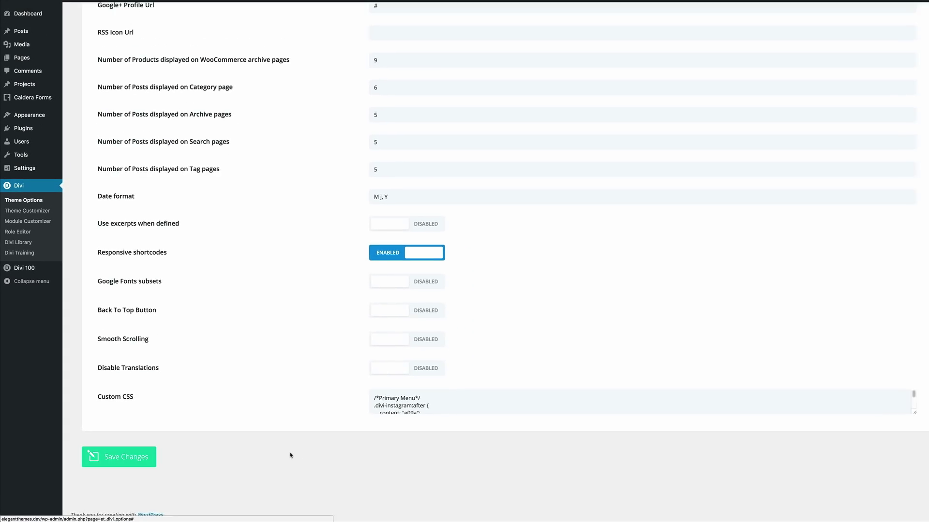
pyautogui.scroll(15, 290, 455)
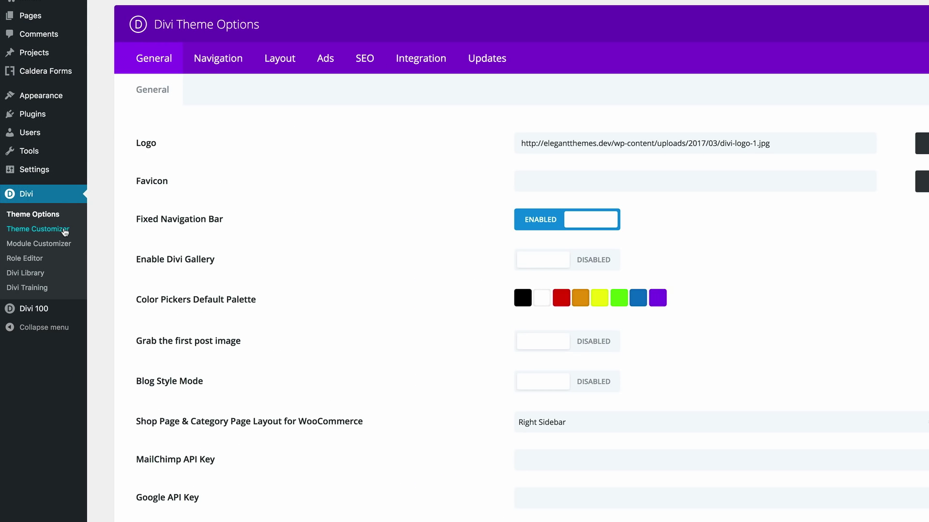
pyautogui.click(65, 230)
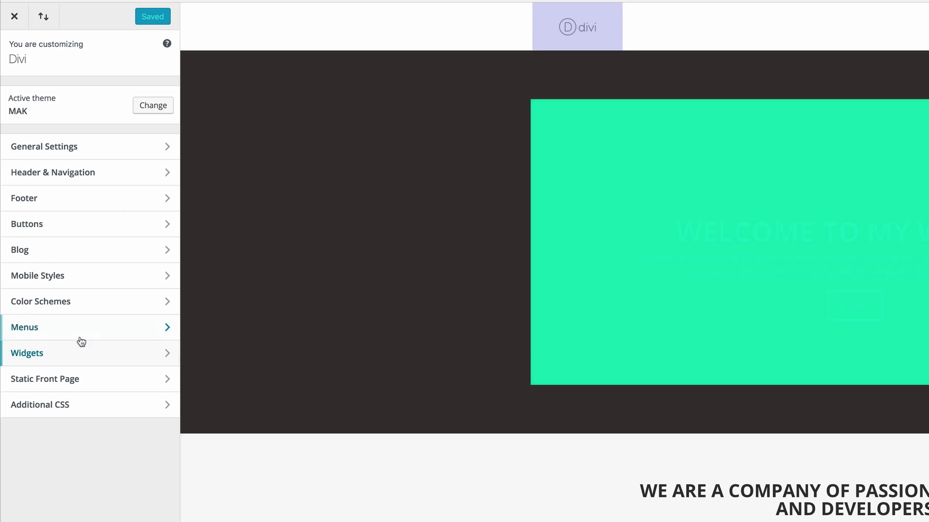
pyautogui.click(79, 177)
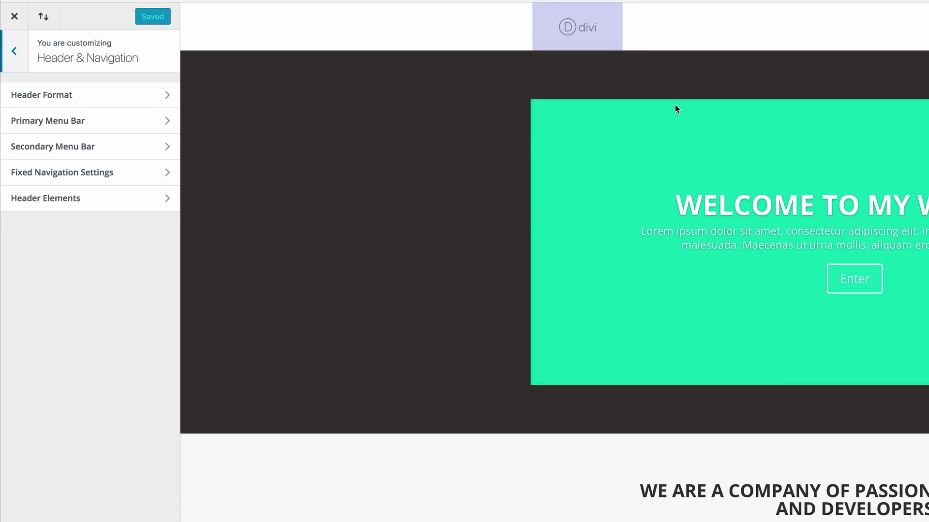
pyautogui.click(78, 122)
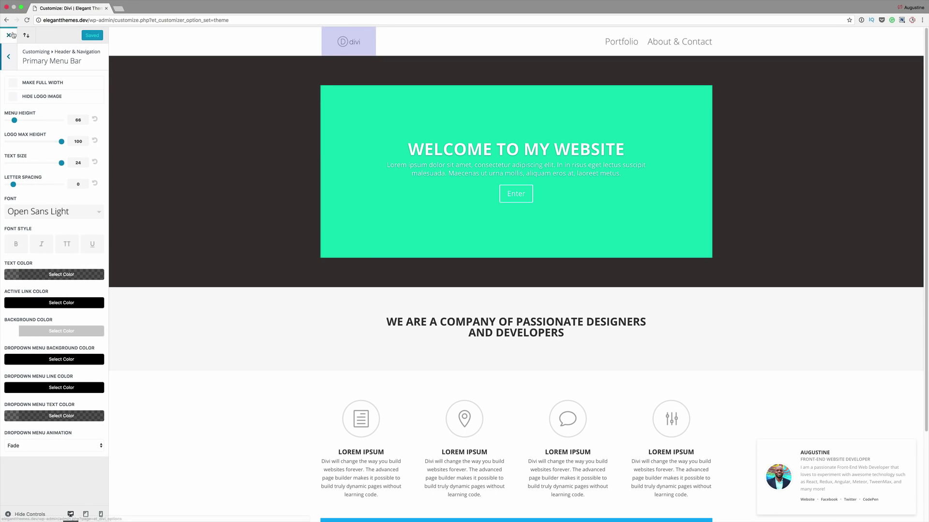
pyautogui.click(12, 35)
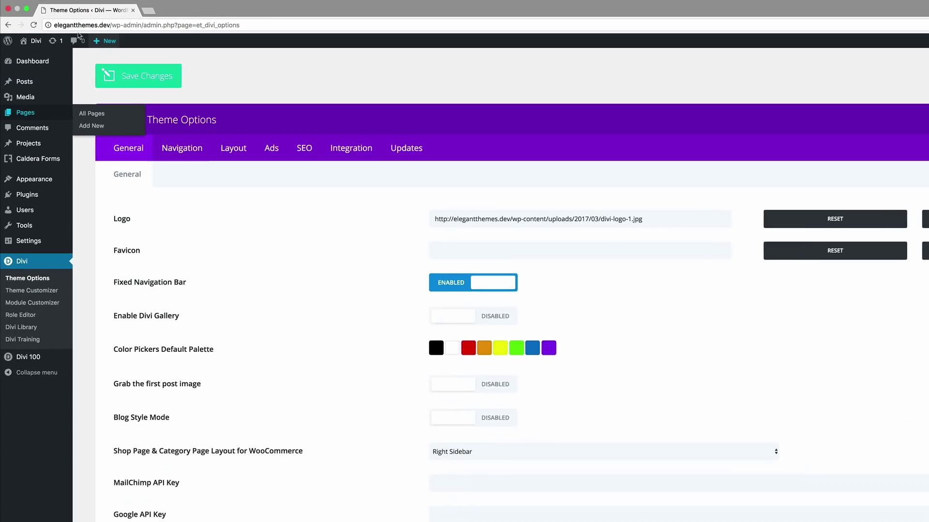
# - Open the home page in the Divi Visual Builder and bring up its Page Settings
pyautogui.moveTo(36, 41)
pyautogui.click(34, 59)
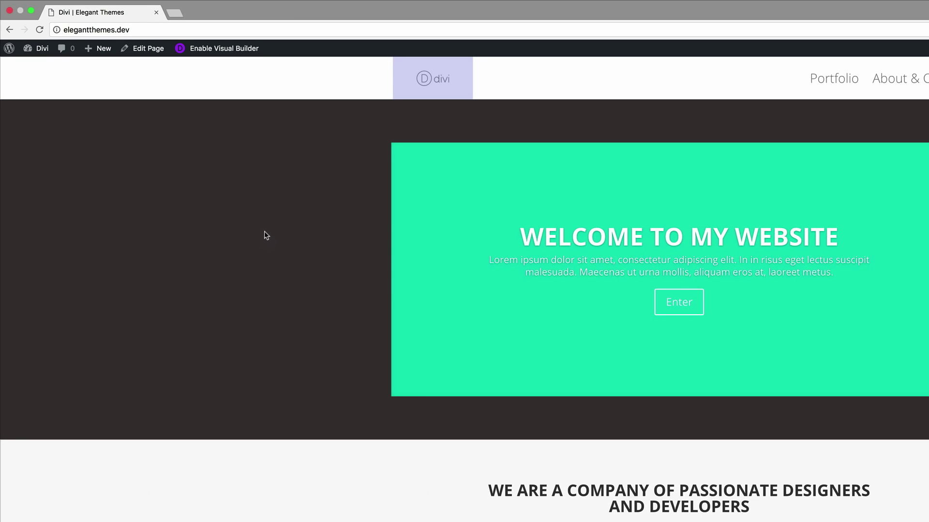
pyautogui.click(217, 49)
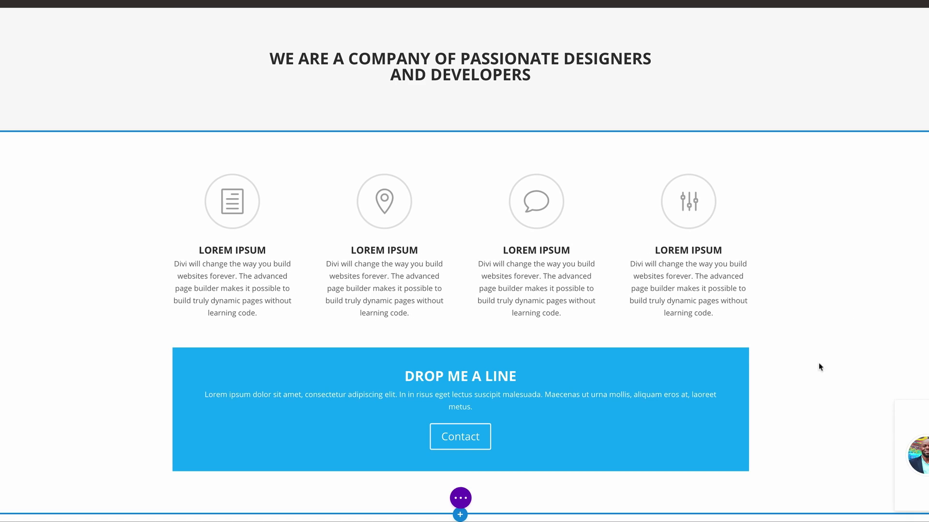
pyautogui.click(461, 498)
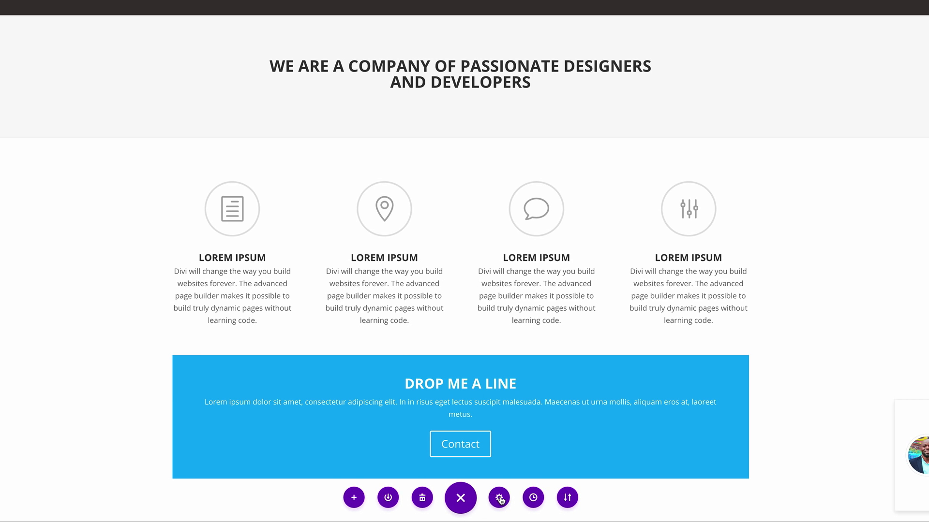
pyautogui.click(500, 500)
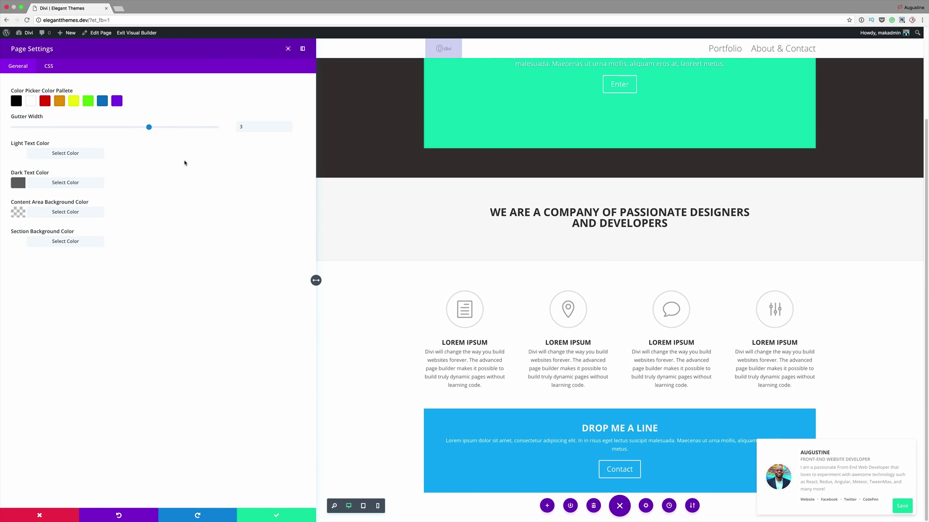
# - Paste the #logo min-height 120px media query into page Custom CSS, save, and exit the builder
pyautogui.click(50, 66)
pyautogui.click(51, 106)
pyautogui.write('} @media only screen and (min-width: 981px) { #logo { min-height: 120px; } }')
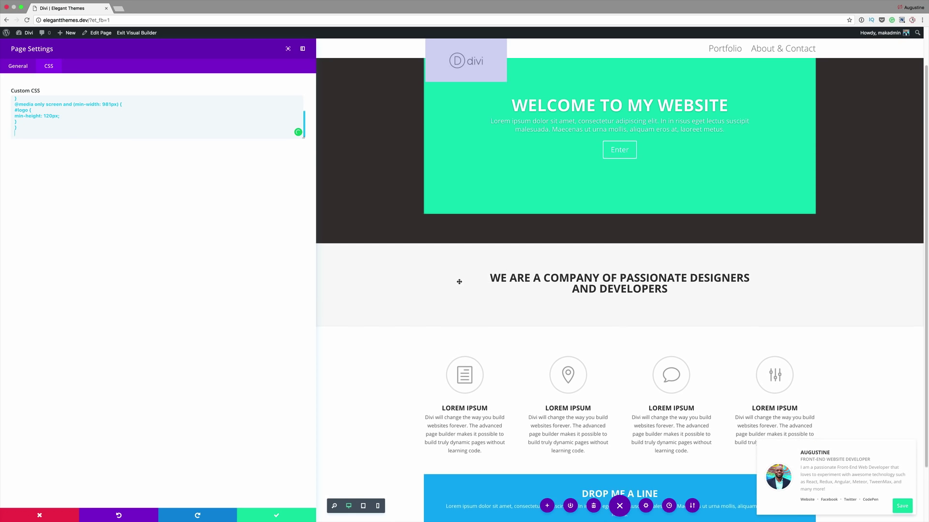
pyautogui.scroll(5, 459, 281)
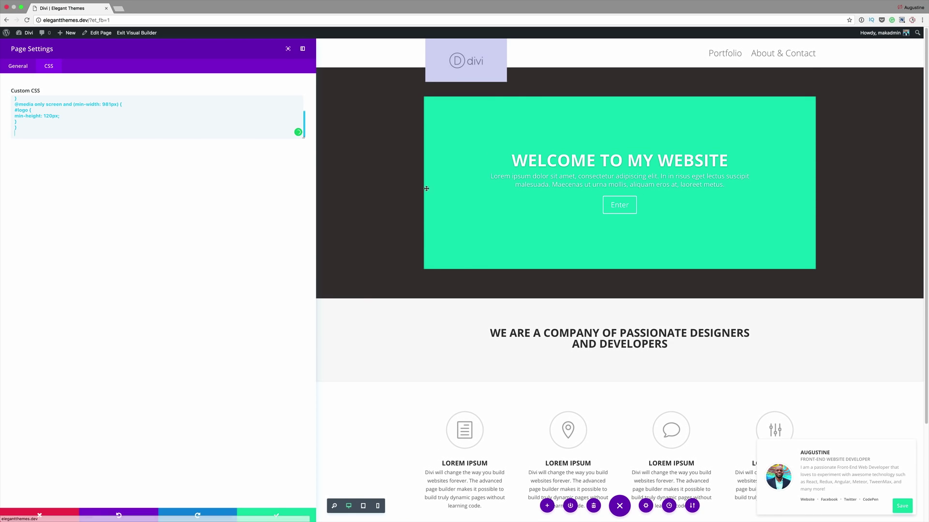
pyautogui.click(277, 516)
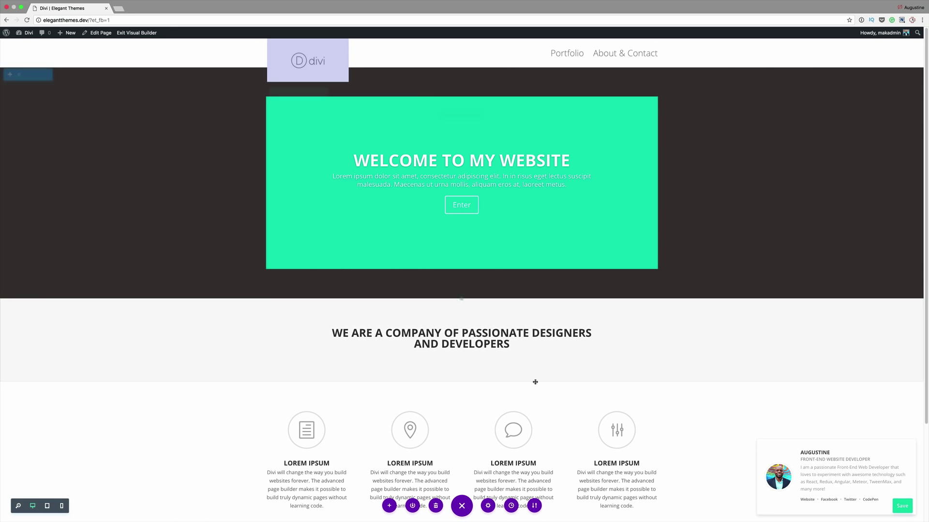
pyautogui.click(902, 507)
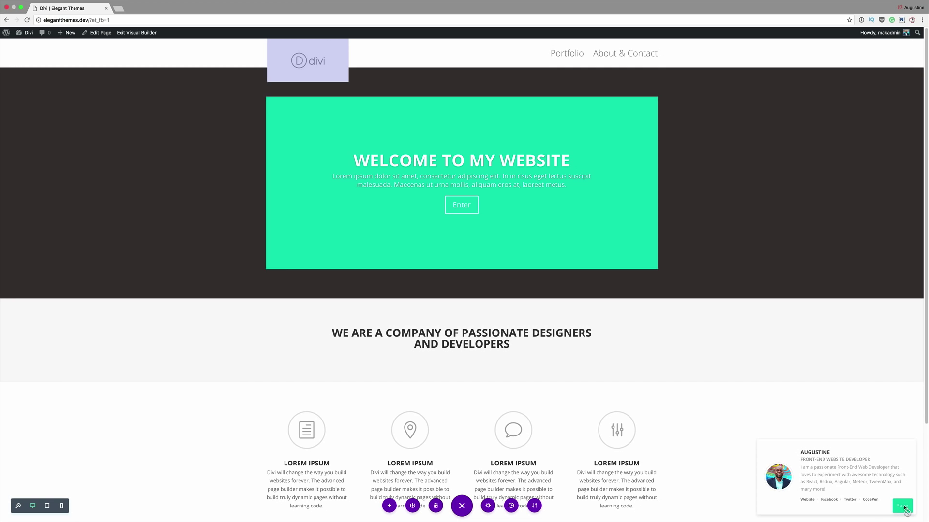
pyautogui.click(137, 33)
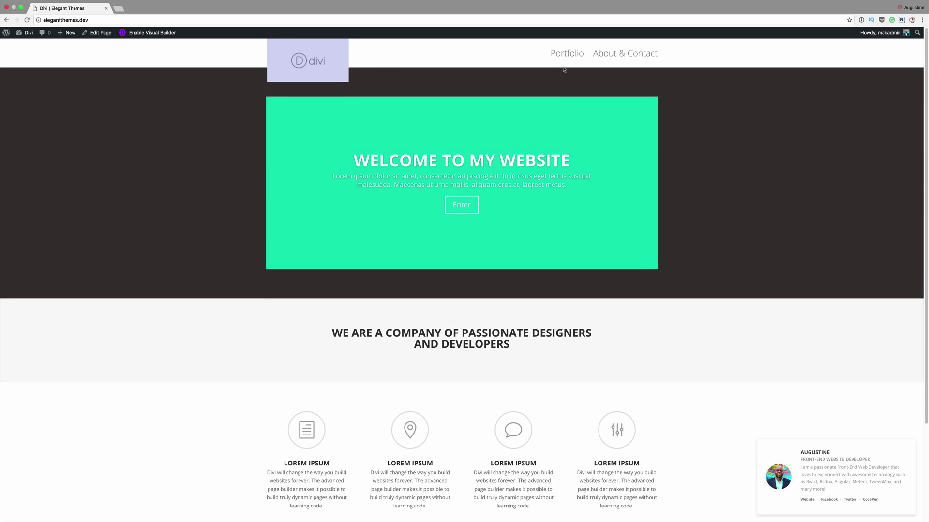
# - Go back to the home page, enable the Visual Builder, and open Page Settings
pyautogui.click(568, 52)
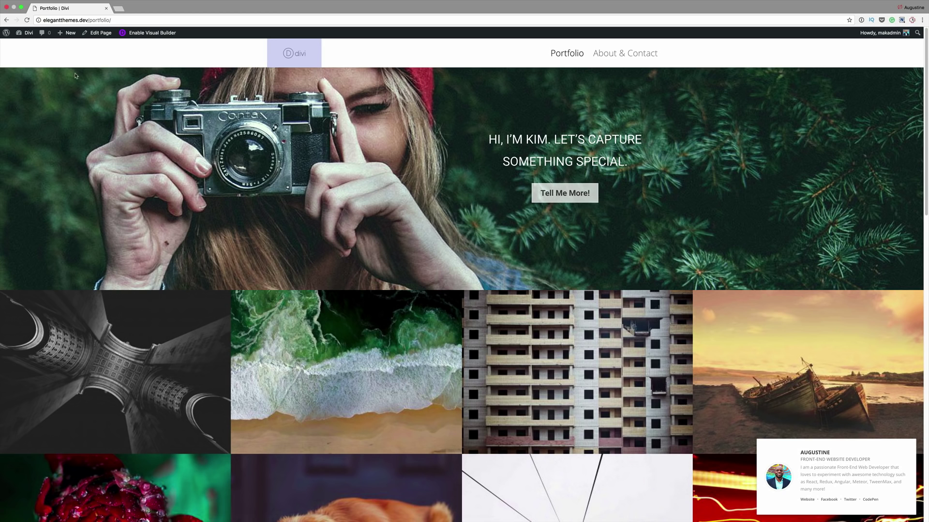
pyautogui.click(7, 21)
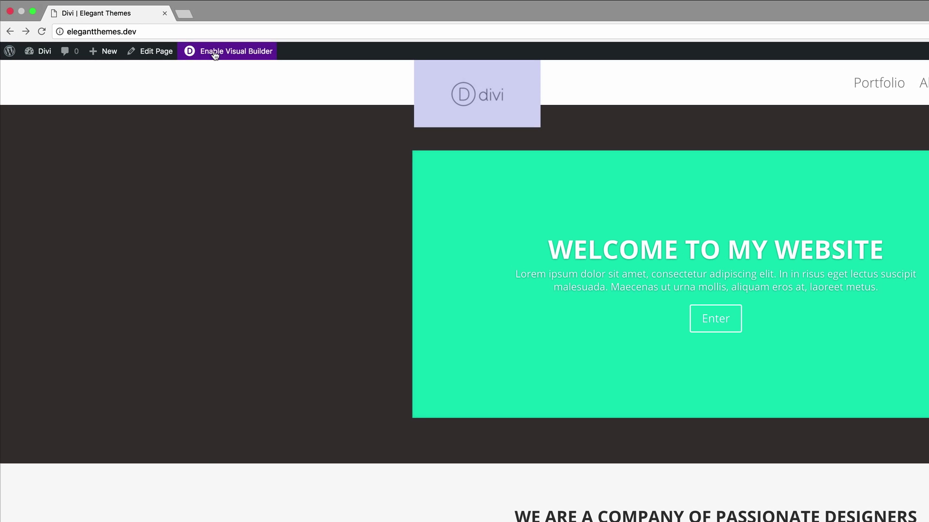
pyautogui.click(140, 34)
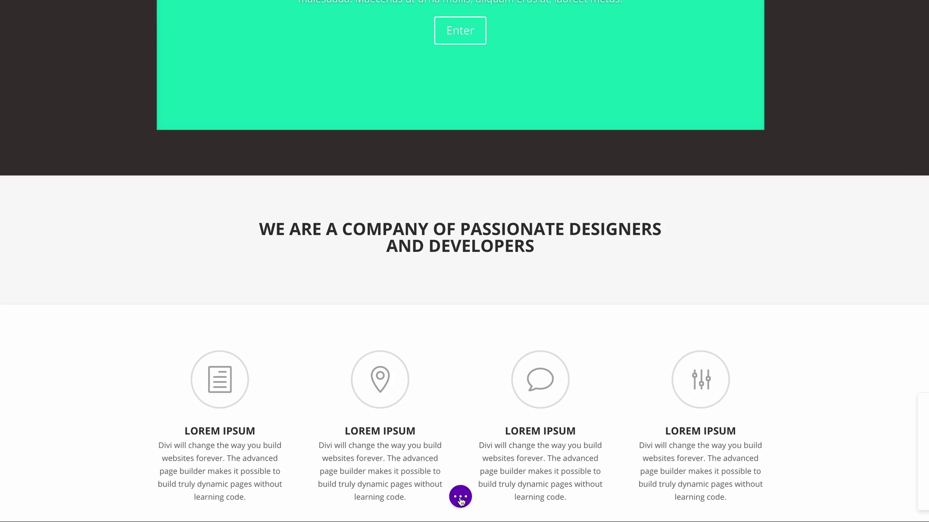
pyautogui.click(460, 497)
pyautogui.click(503, 497)
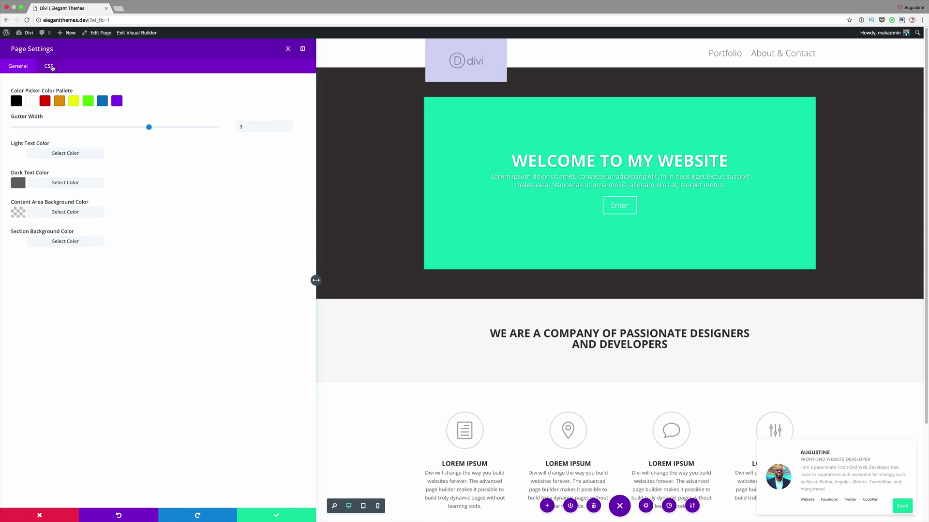
# - Delete all of the page's Custom CSS and save the Page Settings
pyautogui.click(49, 66)
pyautogui.click(146, 116)
pyautogui.press('super+a')
pyautogui.press('super+c')
pyautogui.press('BackSpace')
pyautogui.click(277, 515)
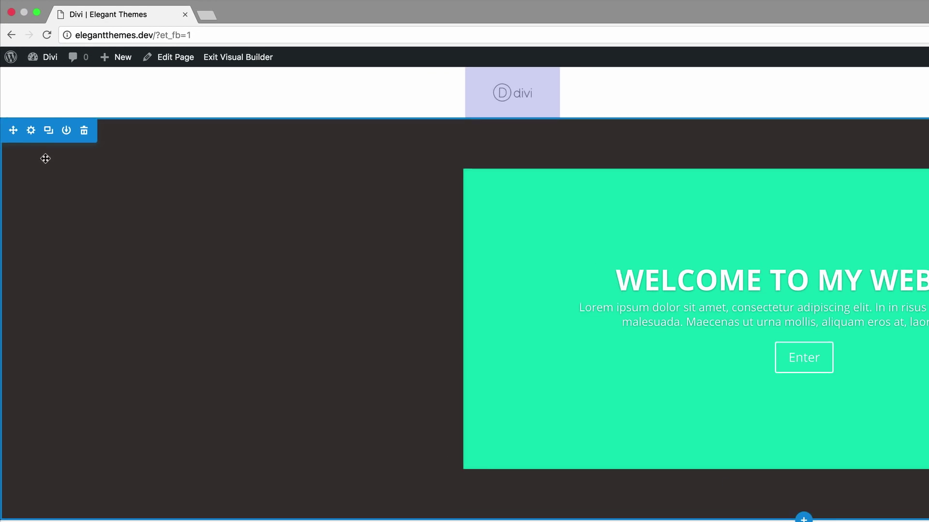
# - Open Divi Theme Options and scroll down to the Custom CSS box
pyautogui.click(46, 80)
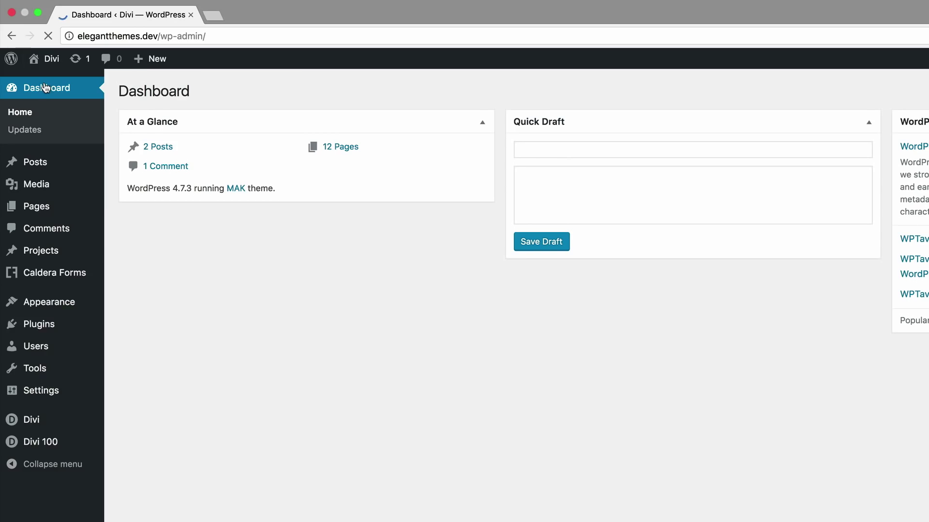
pyautogui.moveTo(37, 267)
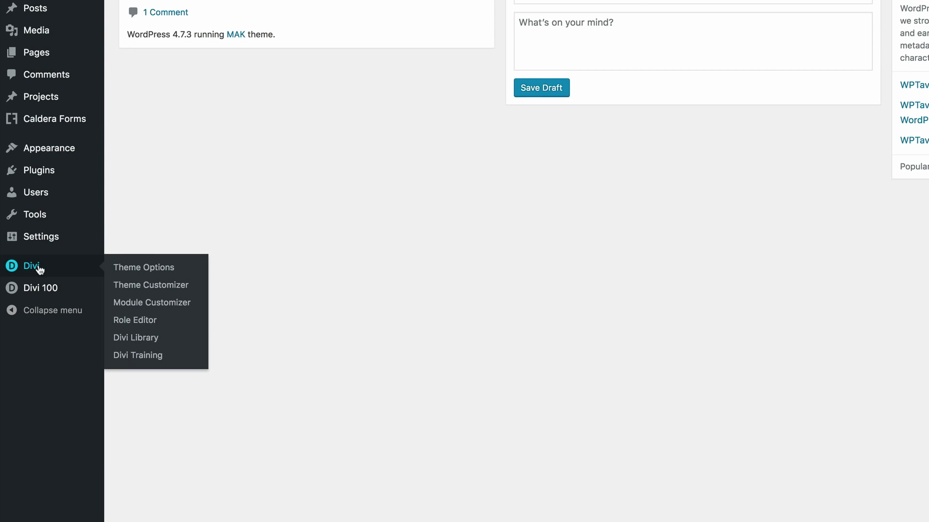
pyautogui.click(147, 272)
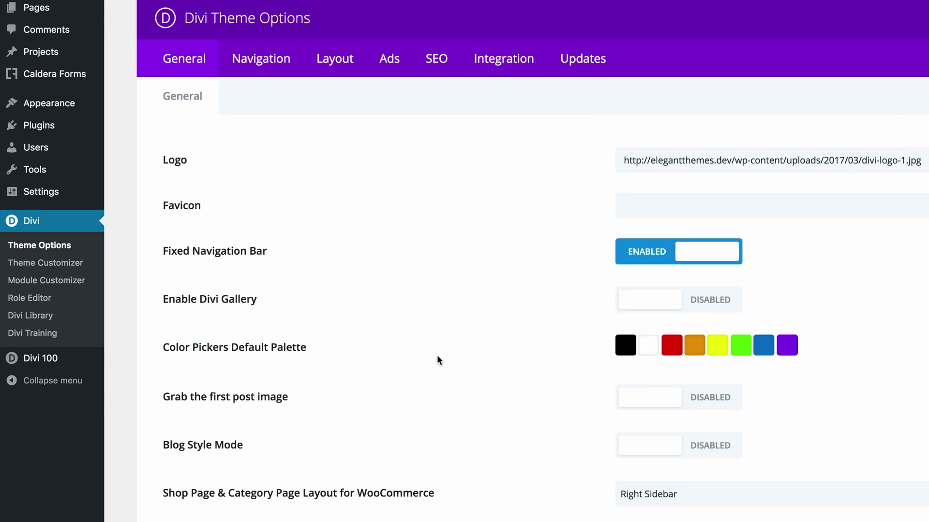
pyautogui.scroll(-10, 437, 355)
pyautogui.scroll(-15, 438, 361)
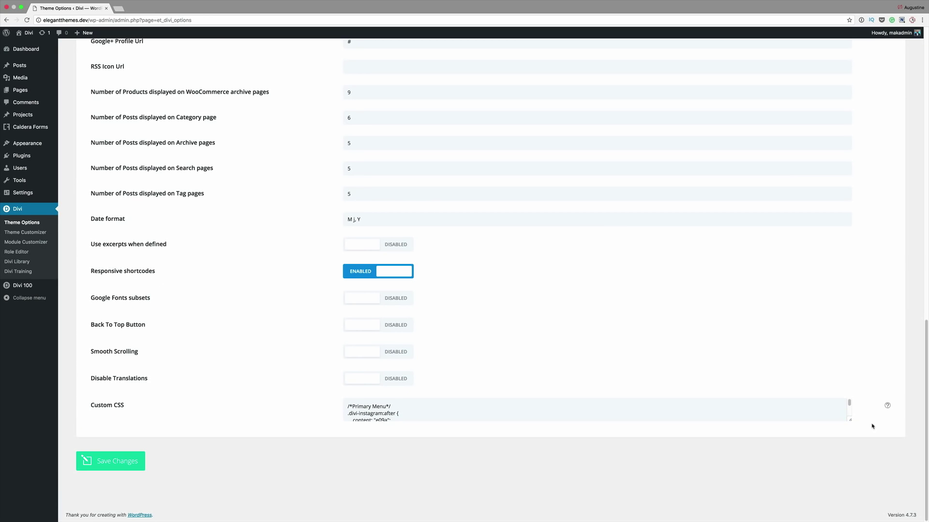
pyautogui.moveTo(851, 422); pyautogui.dragTo(852, 502)
pyautogui.scroll(-3, 488, 443)
pyautogui.scroll(-5, 488, 443)
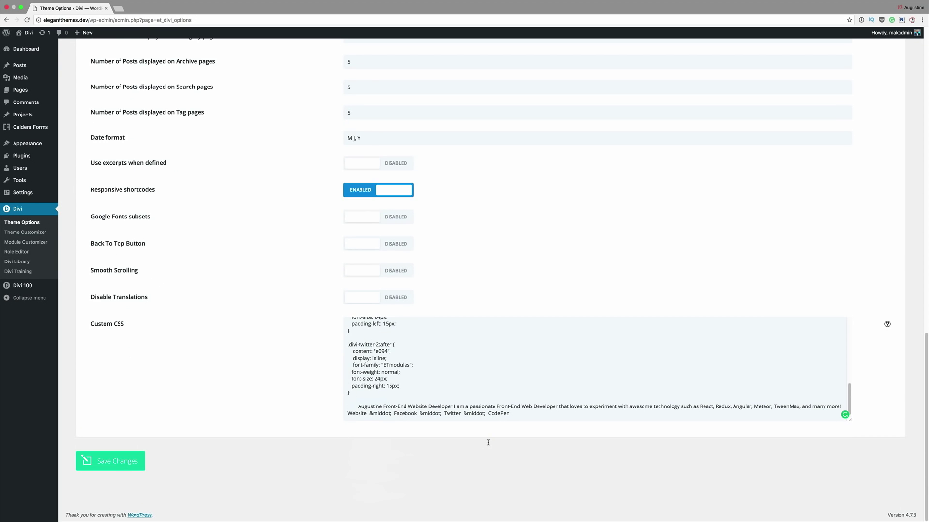
# - Append the #logo min-height rules (100px up to 980px, 120px from 981px) and save
pyautogui.click(514, 413)
pyautogui.press('Return')
pyautogui.press('Return')
pyautogui.press('Return')
pyautogui.press('Return')
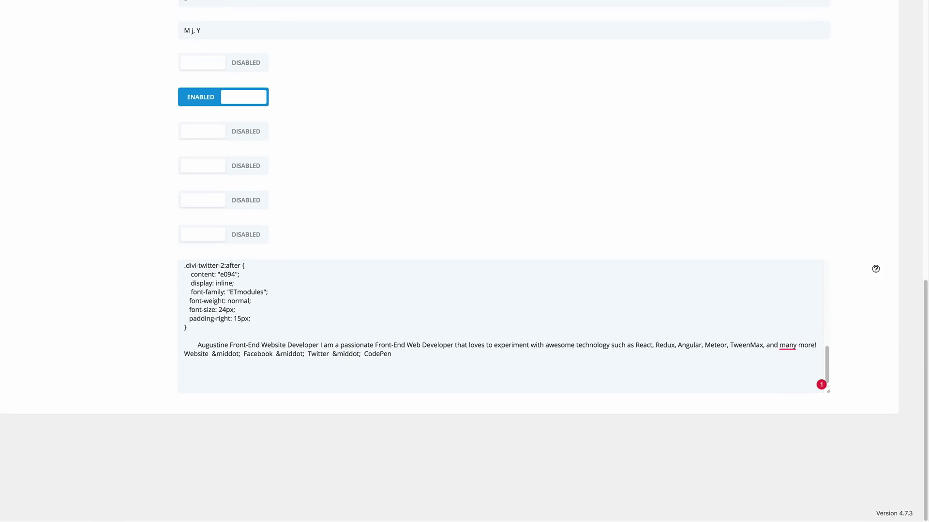
pyautogui.press('super+v')
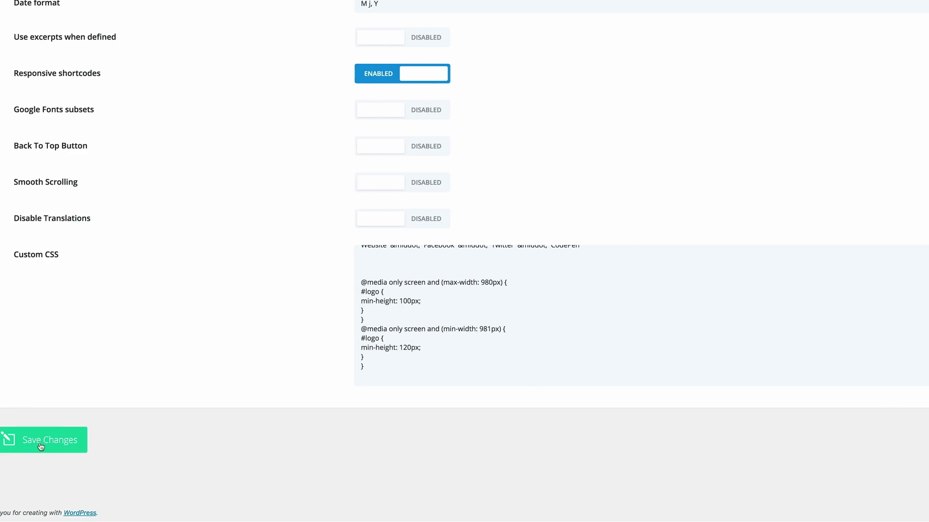
pyautogui.click(148, 440)
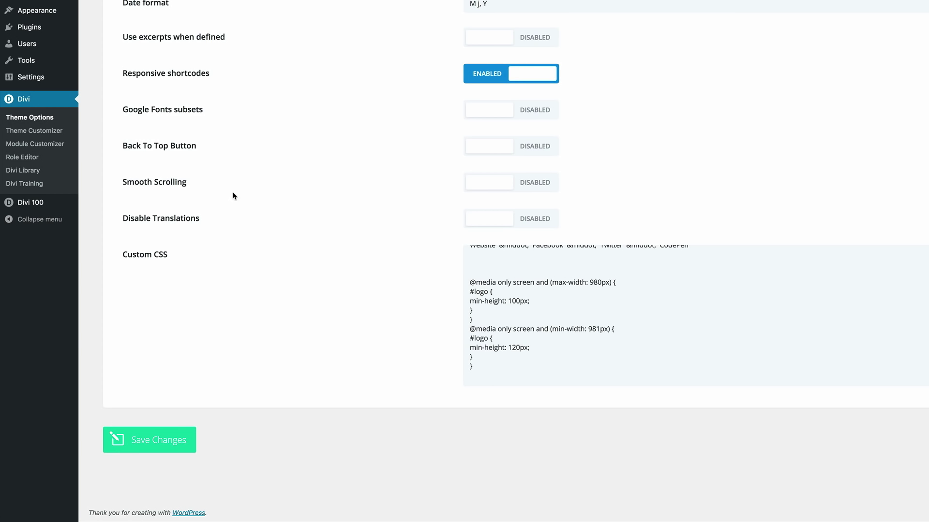
pyautogui.scroll(15, 234, 196)
pyautogui.moveTo(36, 49)
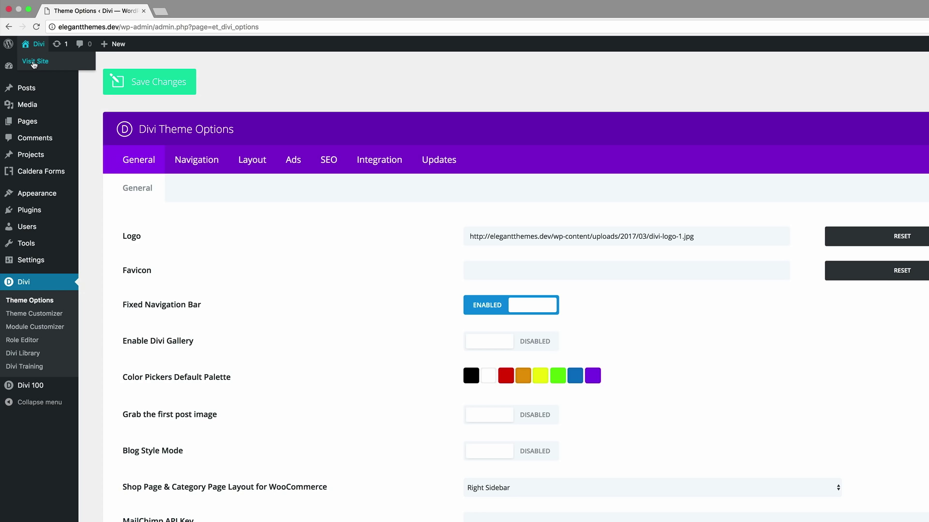
# - Visit the live site and open the Portfolio page to confirm the enlarged logo
pyautogui.click(36, 64)
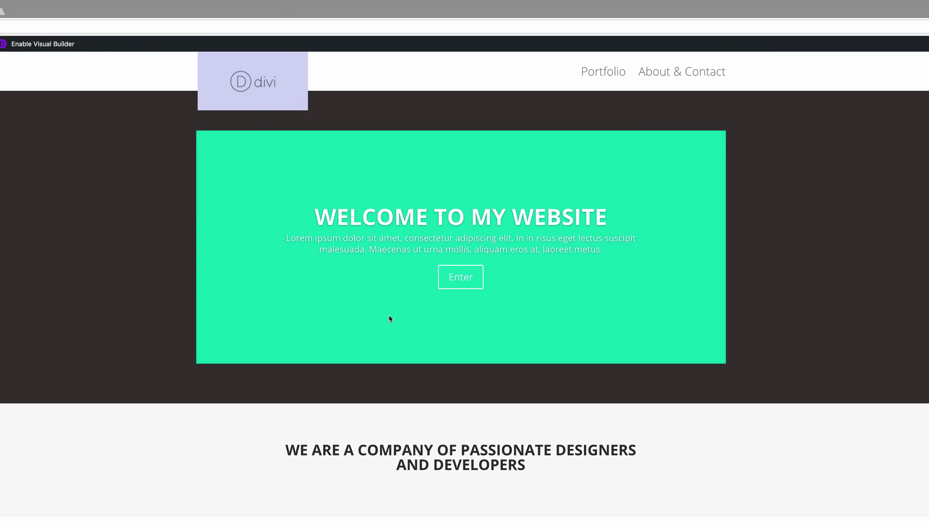
pyautogui.click(612, 72)
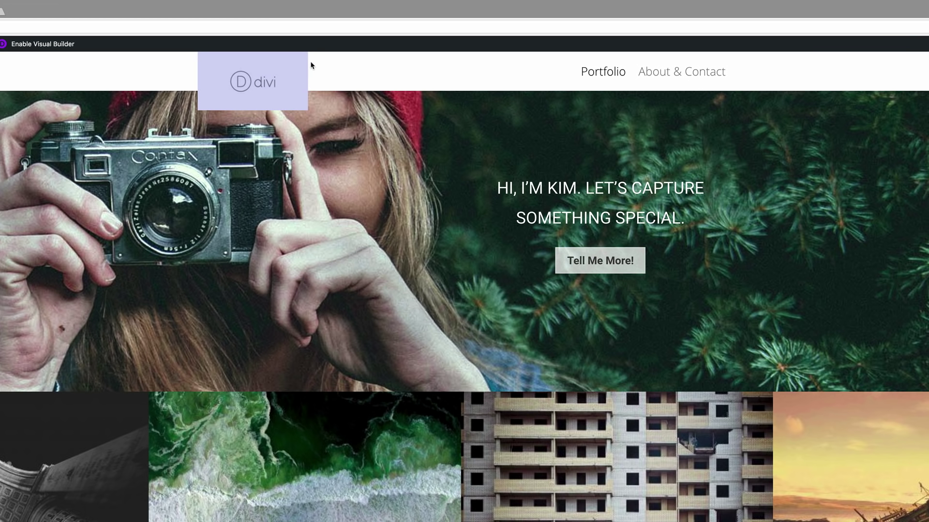